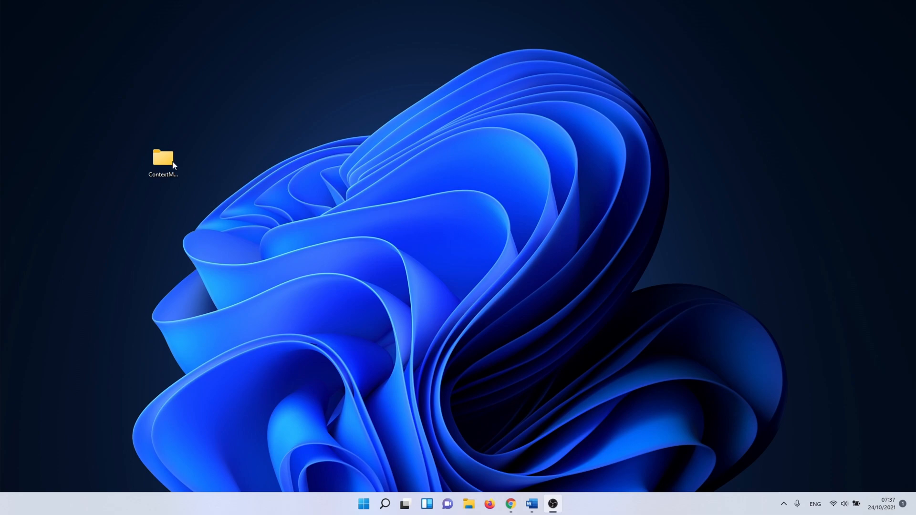
Step: Display the ContextMenu desktop folder's context menu and expand it to the full set of options
right_click(170, 164)
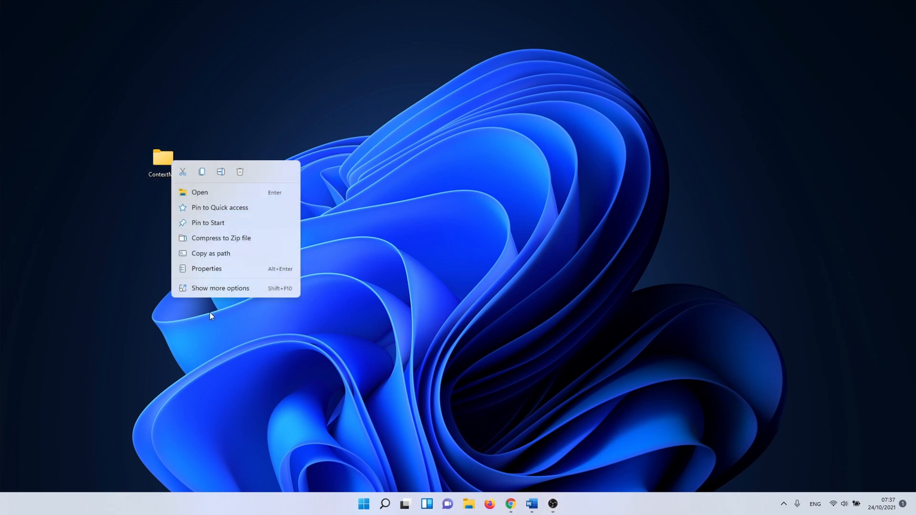
click(214, 289)
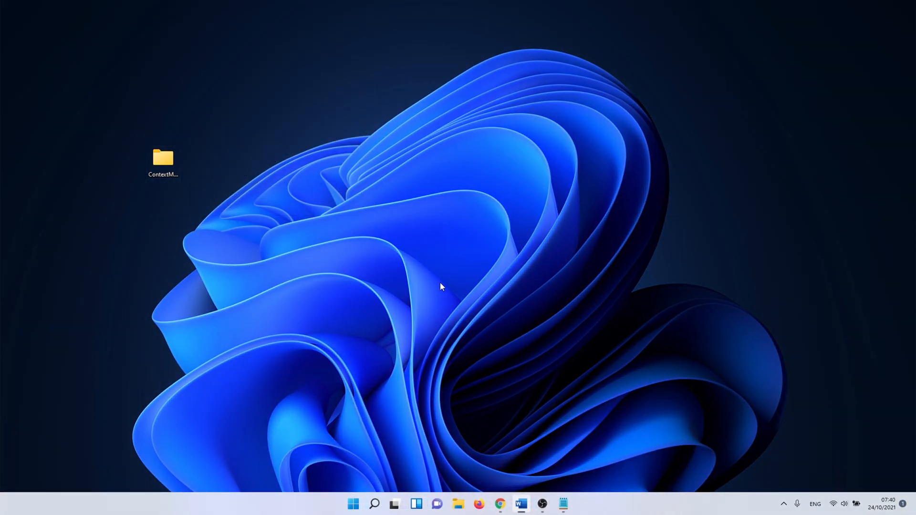
Step: Open Registry Editor and expand HKEY_CURRENT_USER\Software\Classes to reach the CLSID key
click(373, 507)
text(registry editor)
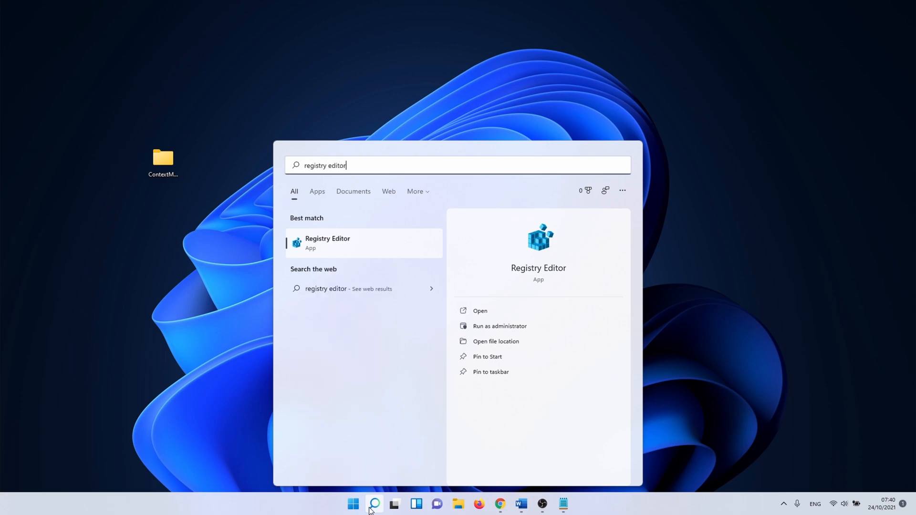
click(370, 251)
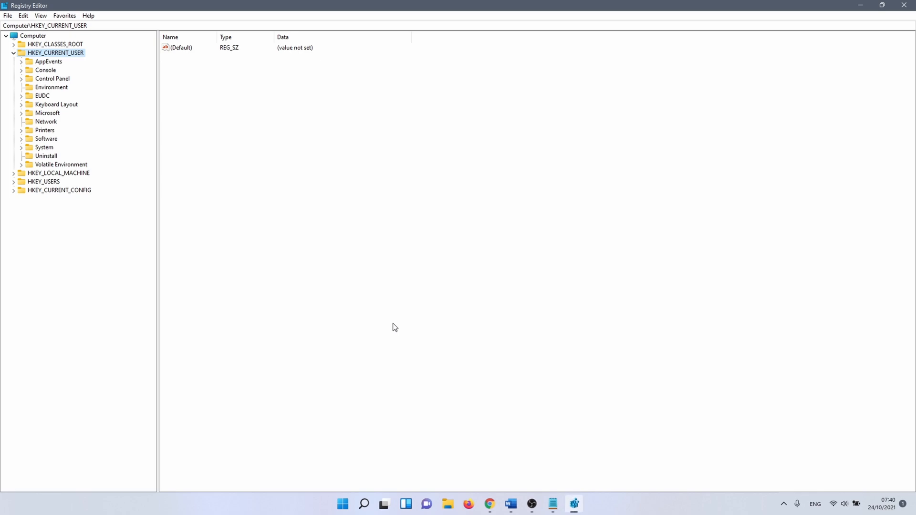
click(21, 140)
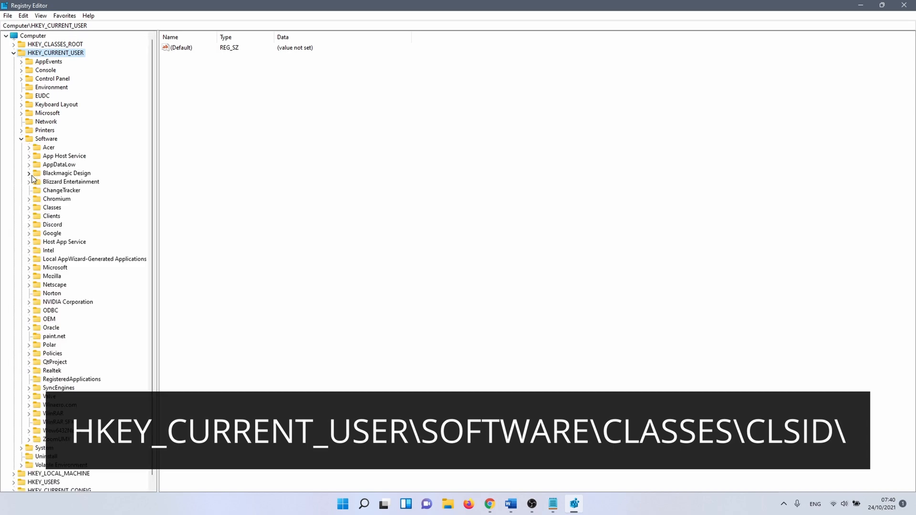
click(29, 208)
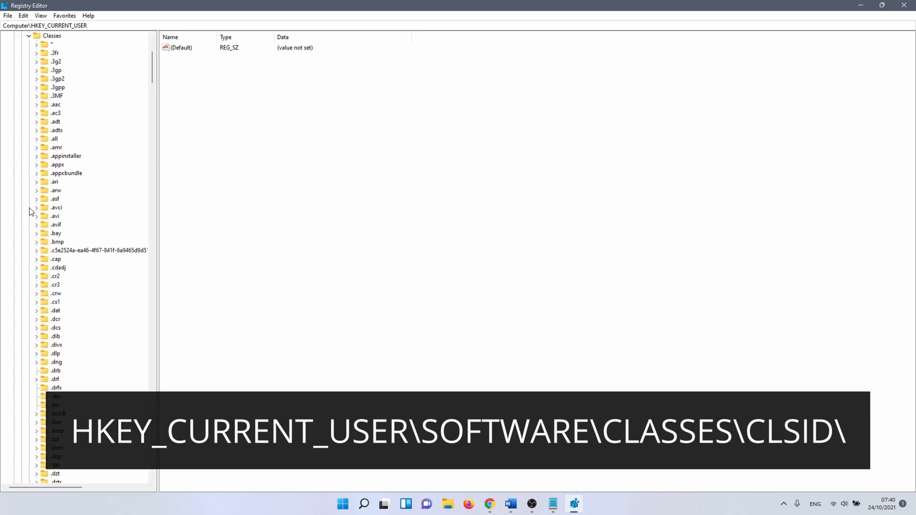
drag(152, 67, 160, 359)
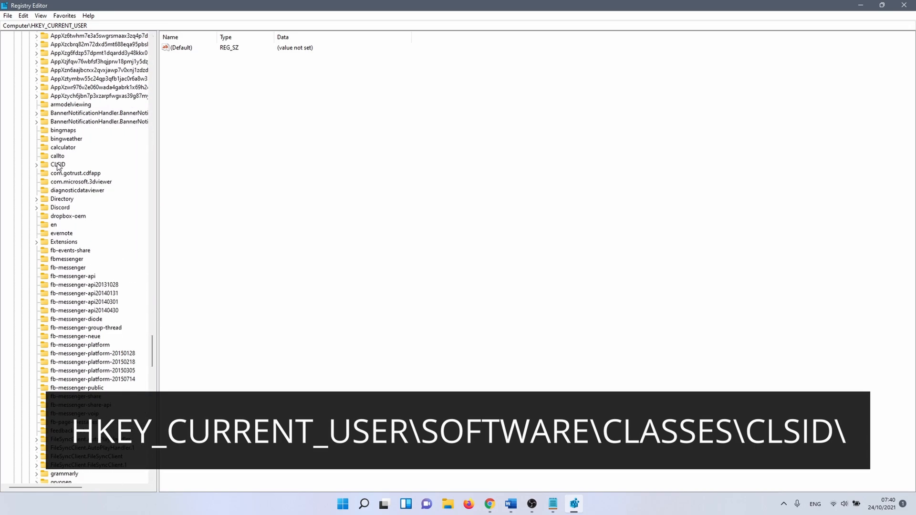
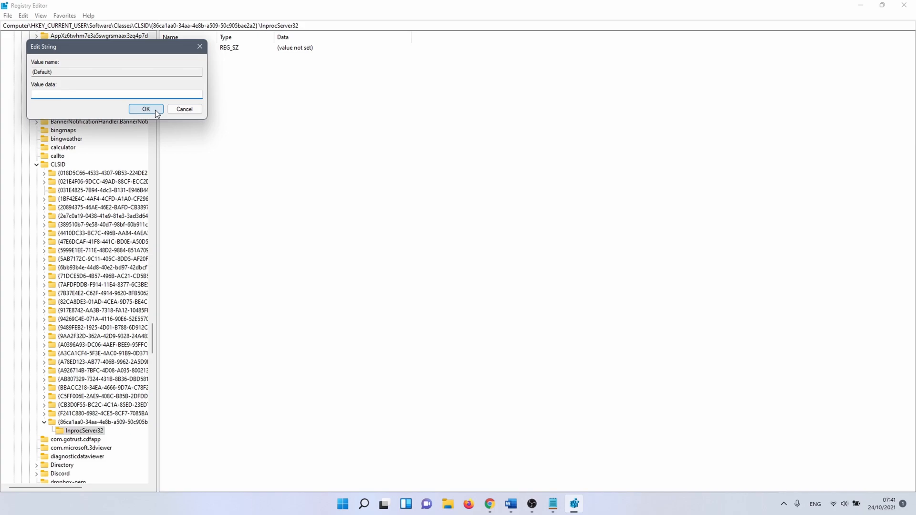
Step: Save the InprocServer32 key's (Default) value with empty data and restart Windows Explorer from Task Manager
click(155, 110)
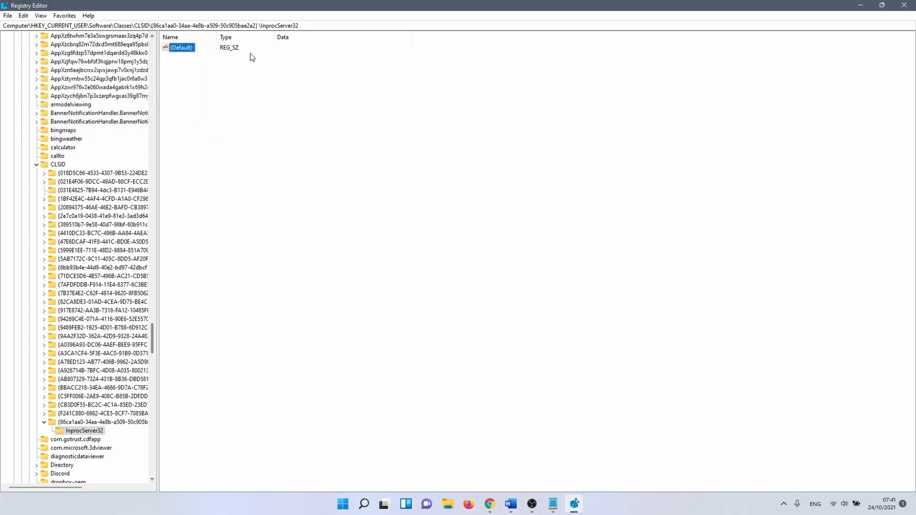
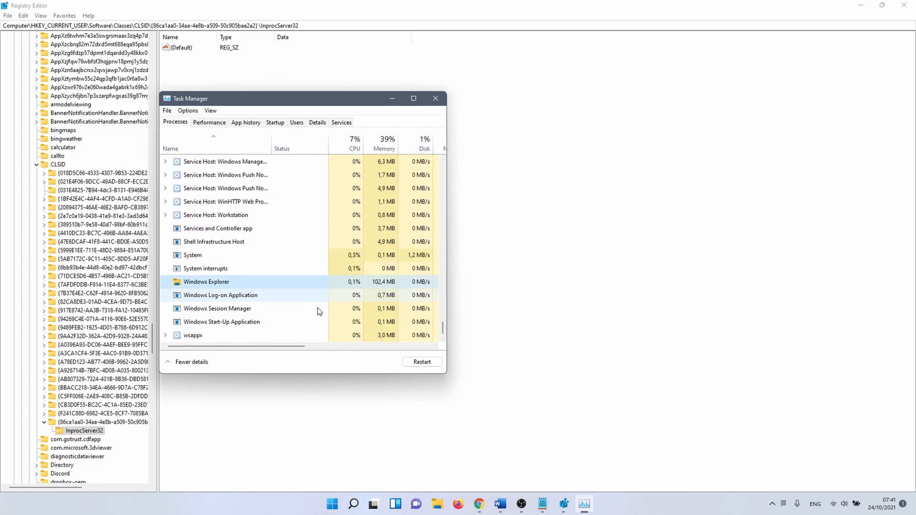
click(419, 363)
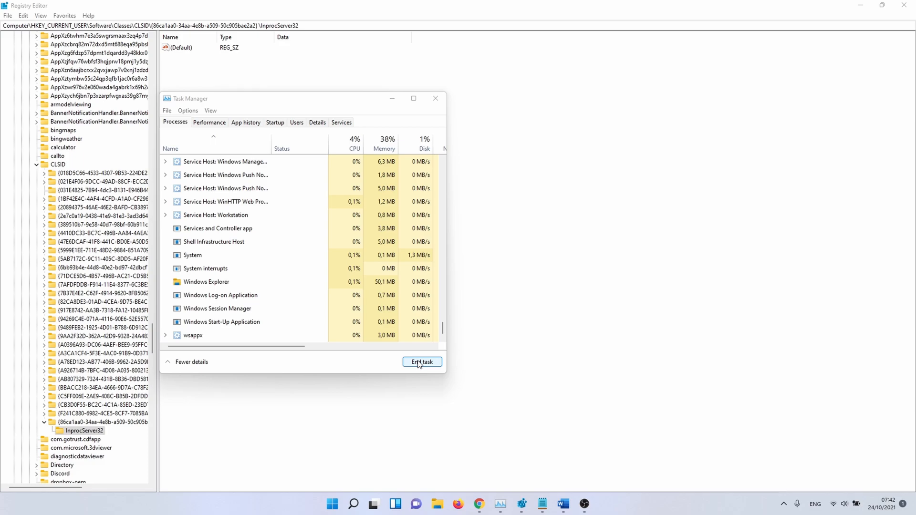
click(419, 362)
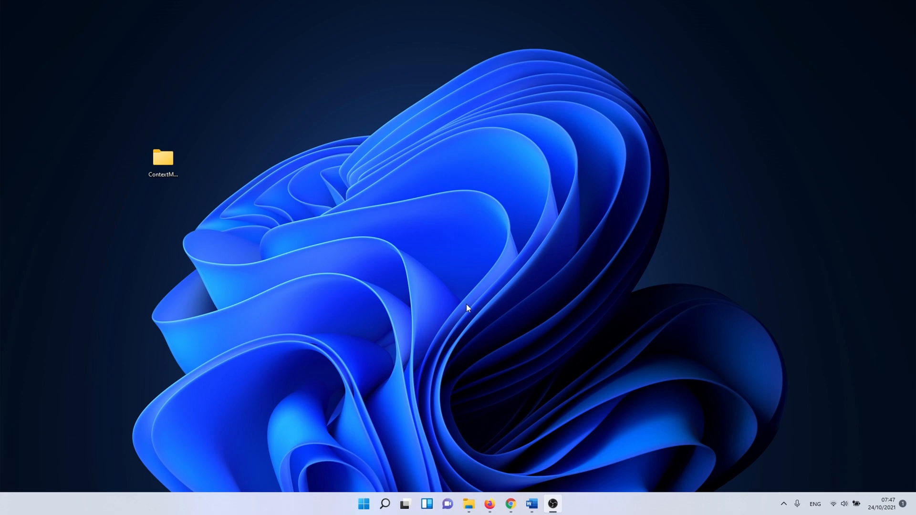
Step: Switch to Firefox and download winaerotweaker.zip from the Winaero Tweaker page, saving the file
click(489, 507)
scroll(359, 268, down, 4)
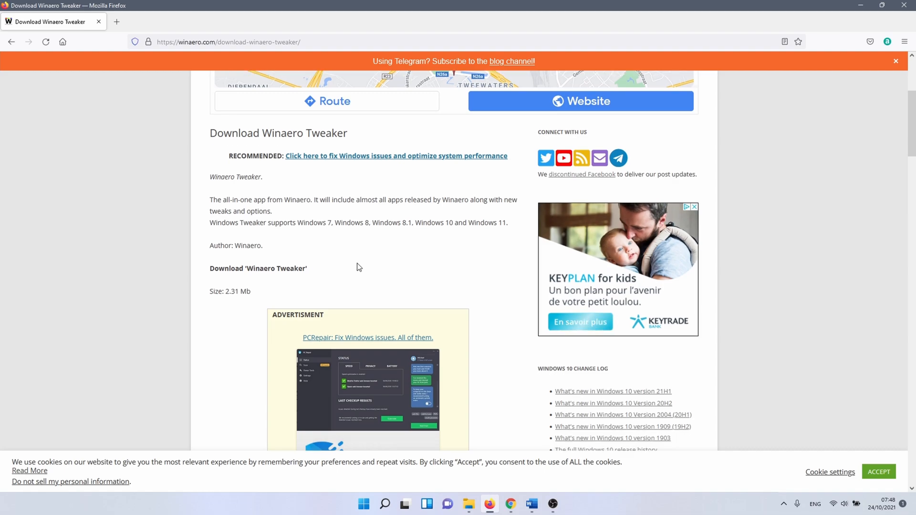
scroll(359, 266, down, 4)
click(324, 322)
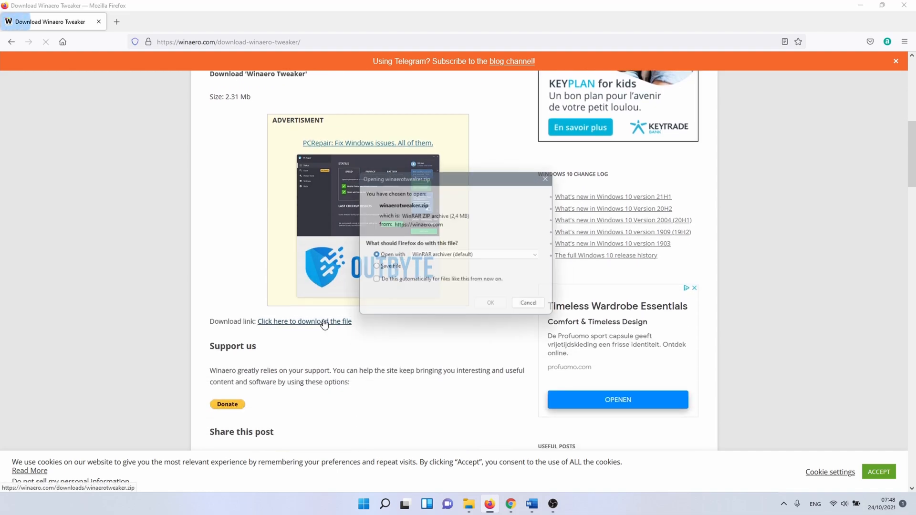
click(389, 269)
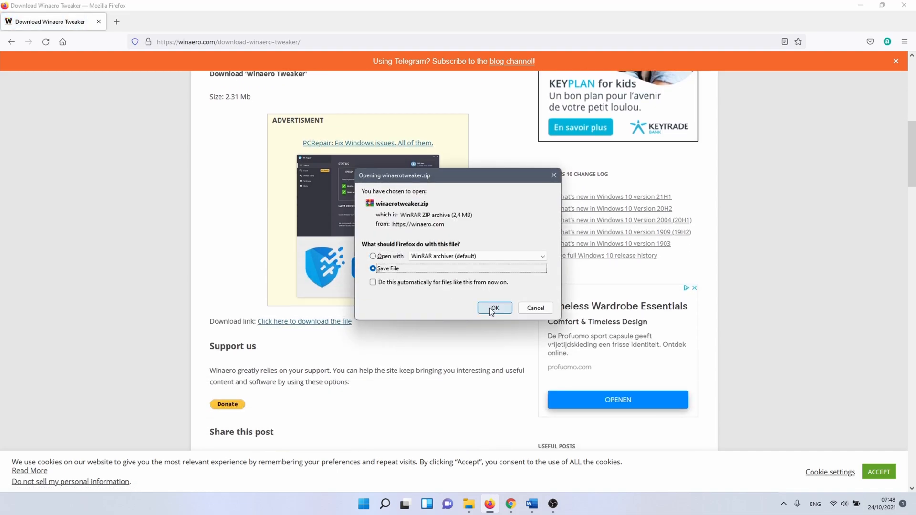
click(495, 309)
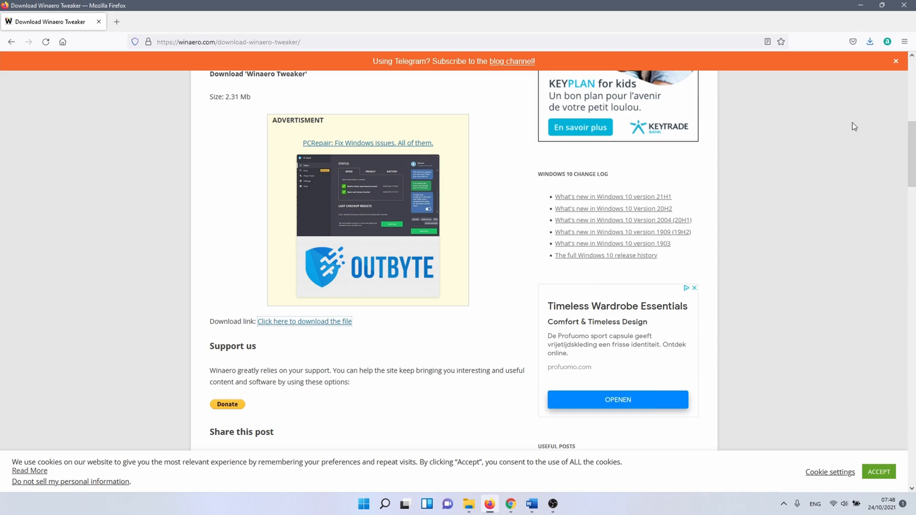
Step: Open the downloaded winaerotweaker.zip archive and run WinaeroTweaker-1.33.0.0-setup.exe
click(869, 42)
click(807, 63)
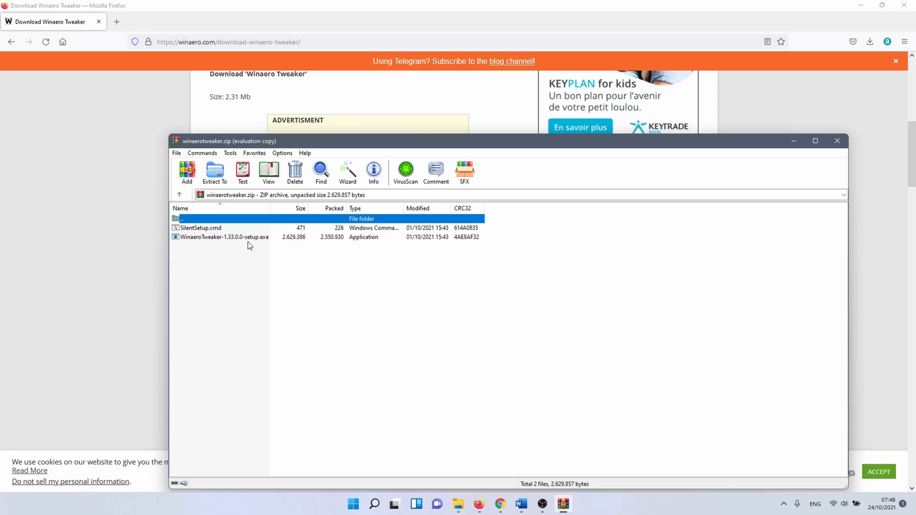
double_click(247, 239)
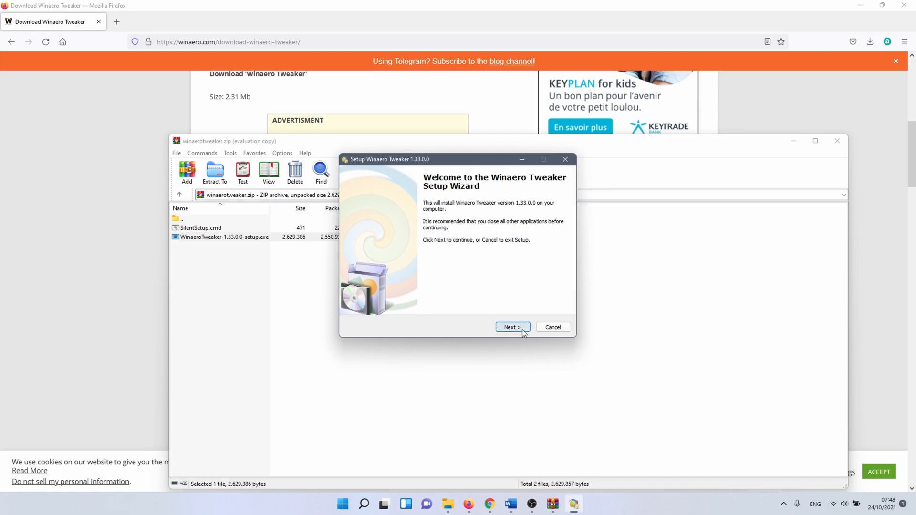
Step: Install Winaero Tweaker in portable mode, accepting the licence agreement and extracting to C:\Program Files\Winaero Tweaker
click(523, 333)
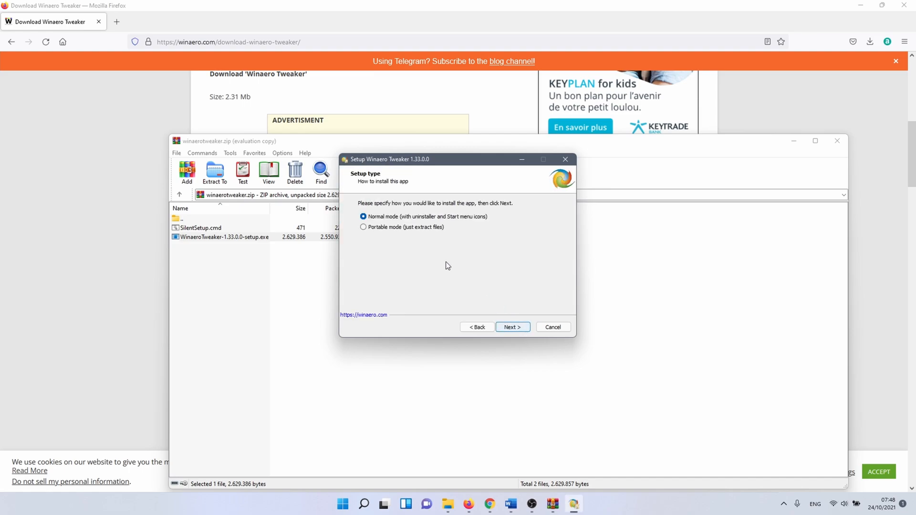
click(388, 228)
click(513, 328)
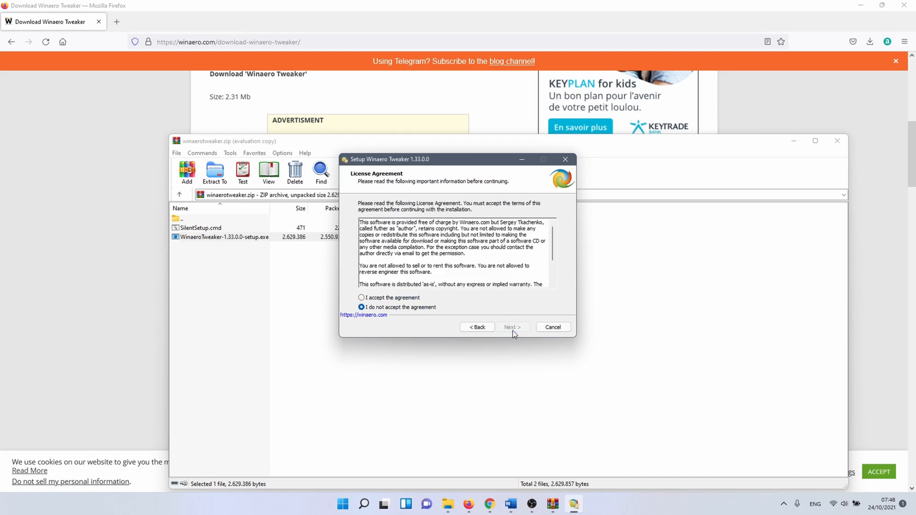
click(417, 298)
click(504, 329)
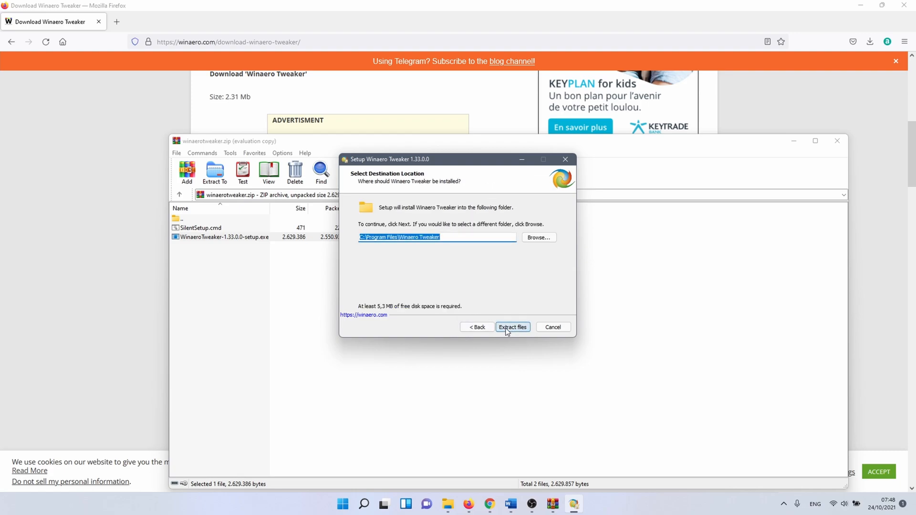
click(506, 329)
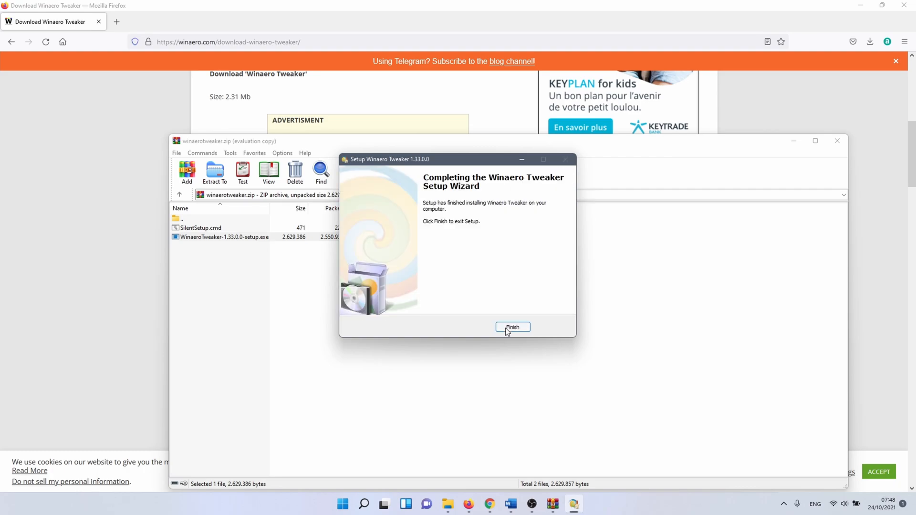
click(507, 329)
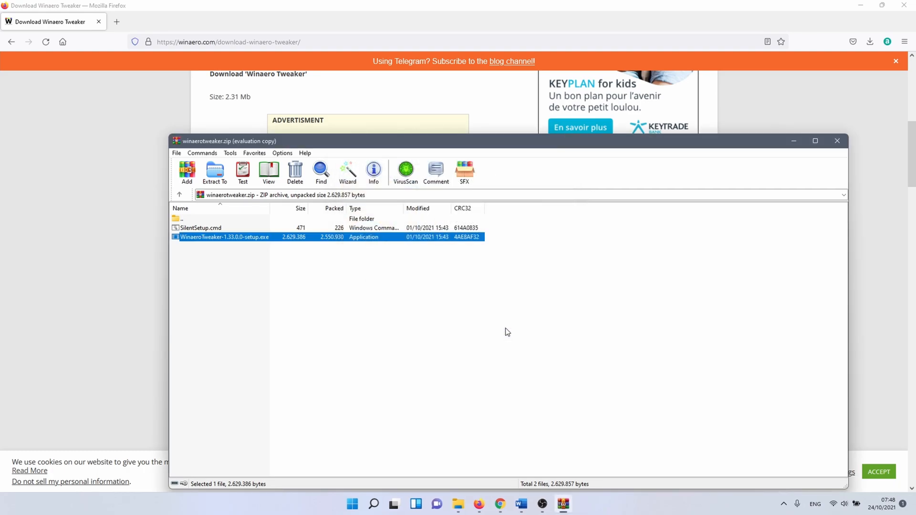
Step: Close the archive window and launch Winaero Tweaker through Windows search
key(Escape)
click(384, 504)
text(win)
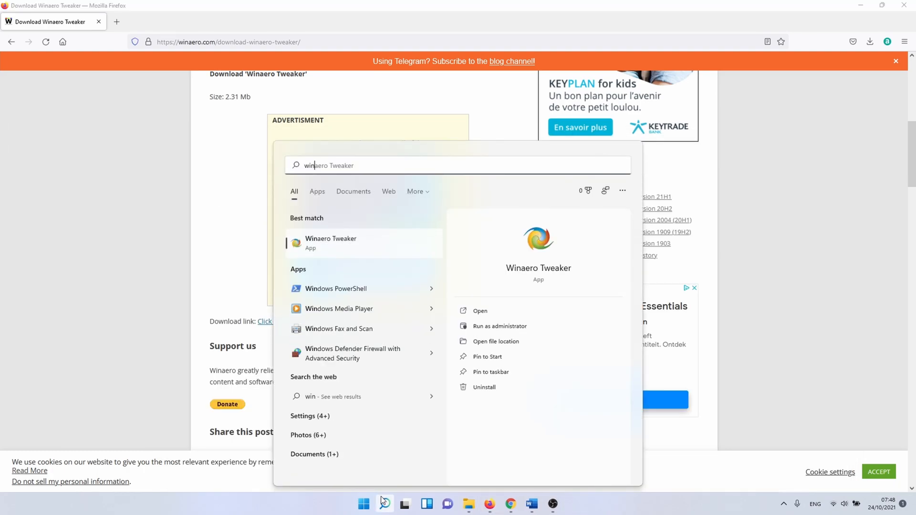
click(423, 248)
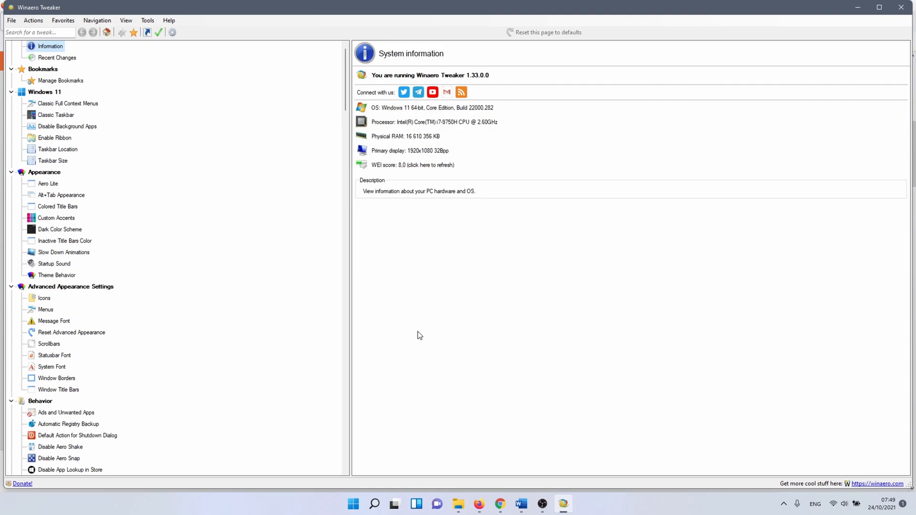
Step: Enable classic full context menus for Windows 11 and restart Explorer to apply the tweak
click(93, 105)
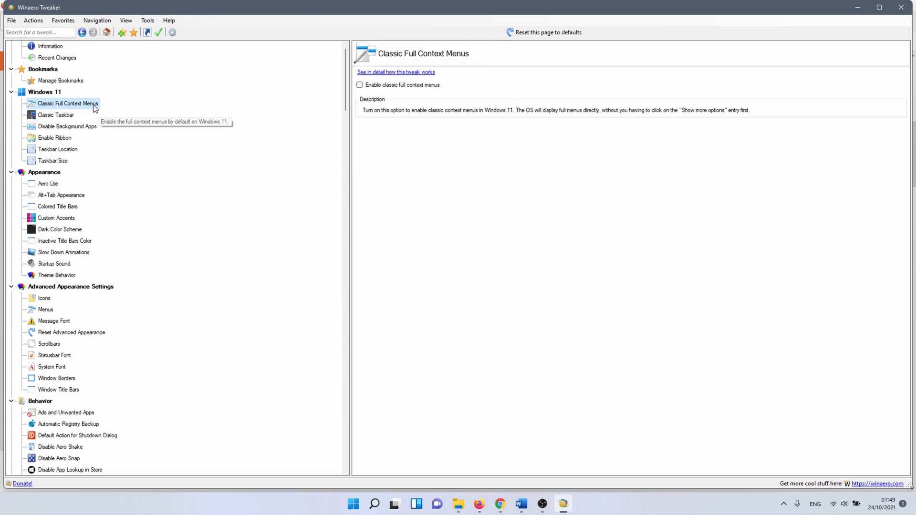
click(360, 88)
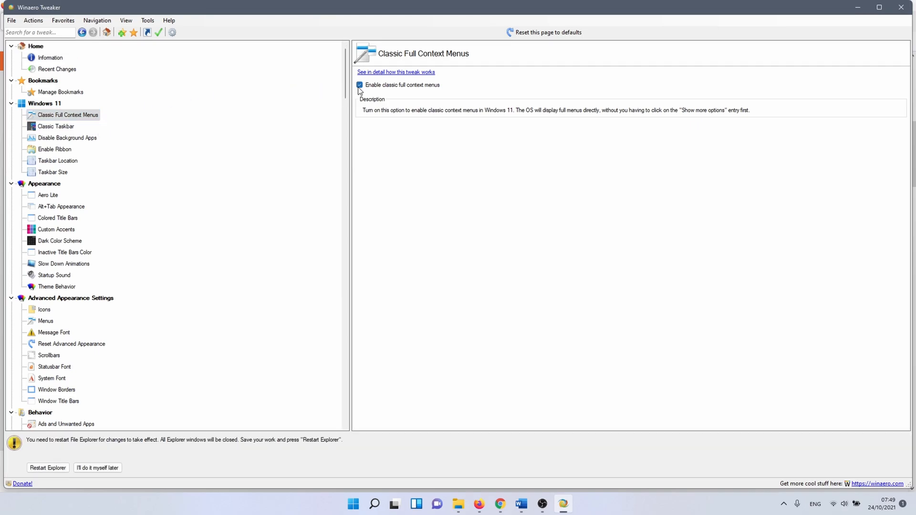
click(48, 468)
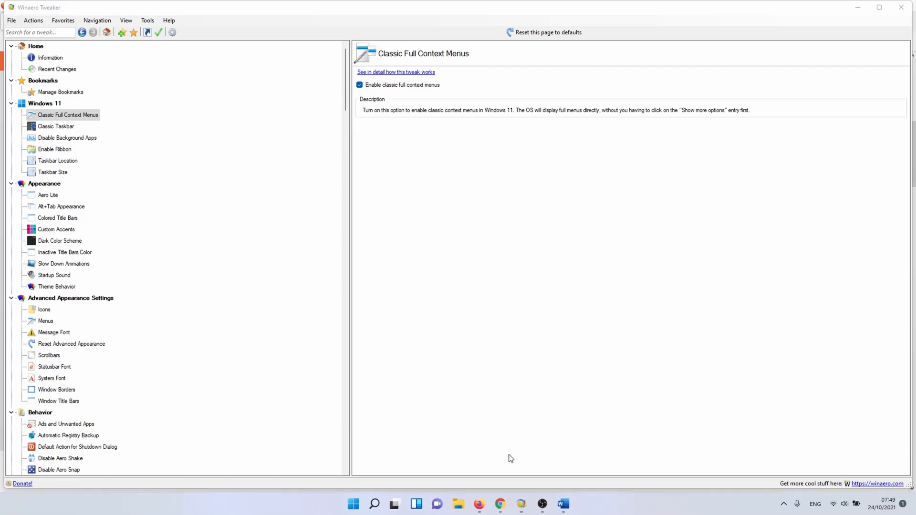
Step: Show the desktop and display the ContextMenu folder's context menu to check the tweak
click(915, 510)
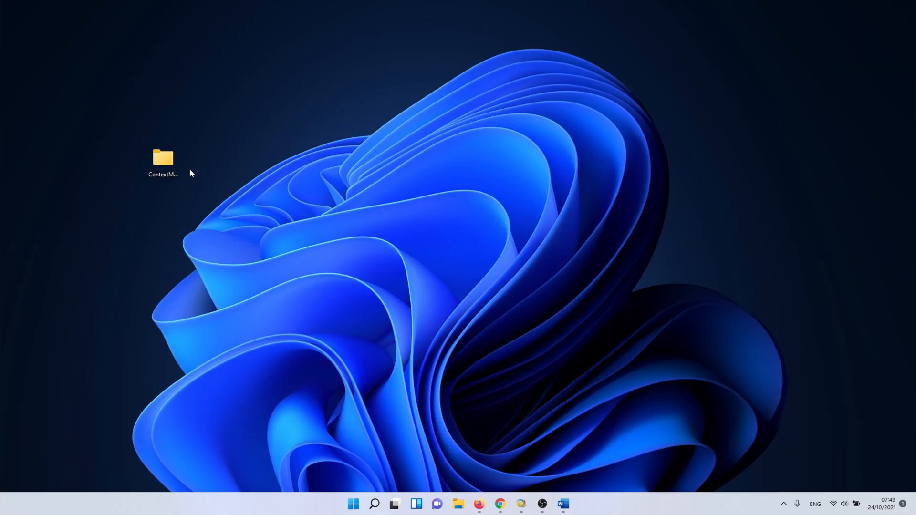
right_click(163, 165)
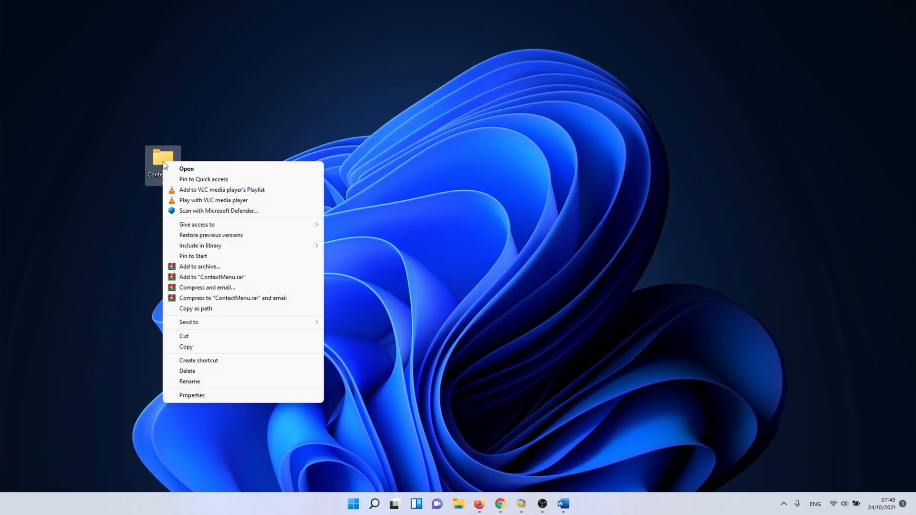